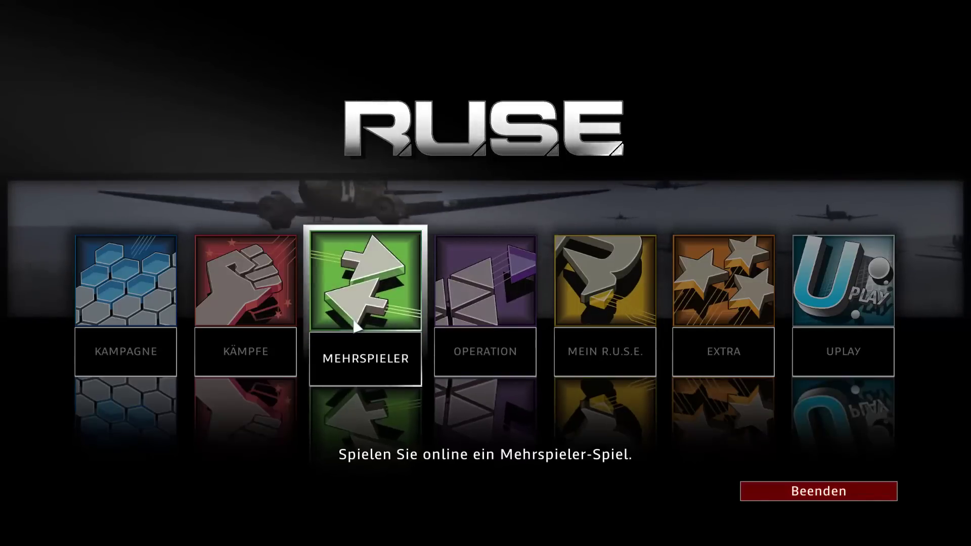
Open the replay storage folder from R.U.S.E.'s multiplayer replay archive.
left_click(357, 327)
left_click(616, 493)
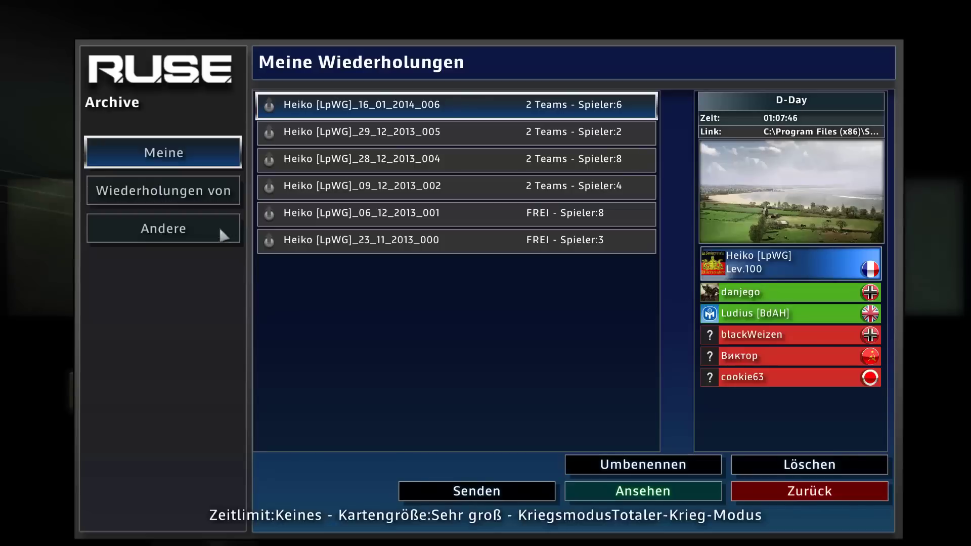
left_click(828, 134)
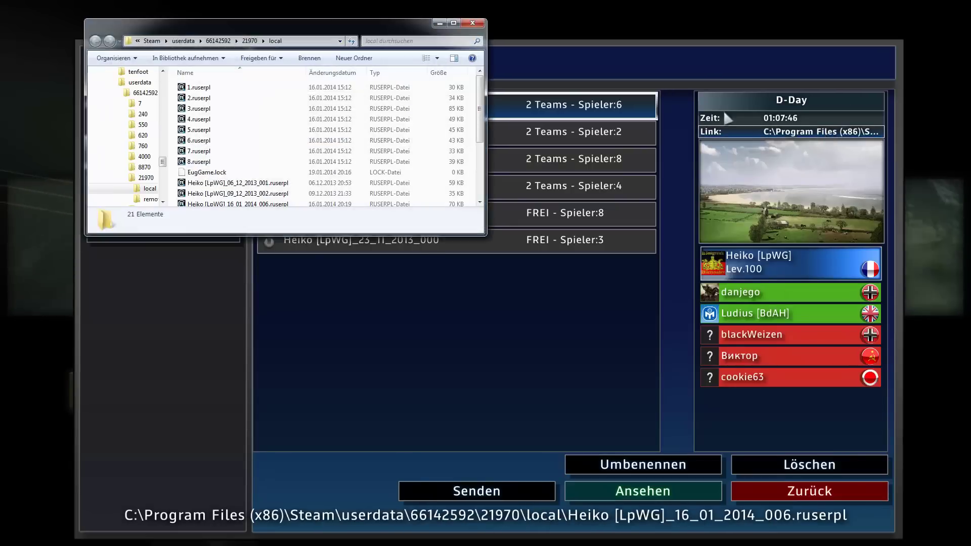
Back out of the replay archive and multiplayer menus and quit R.U.S.E. to the desktop.
left_click(805, 491)
left_click(803, 488)
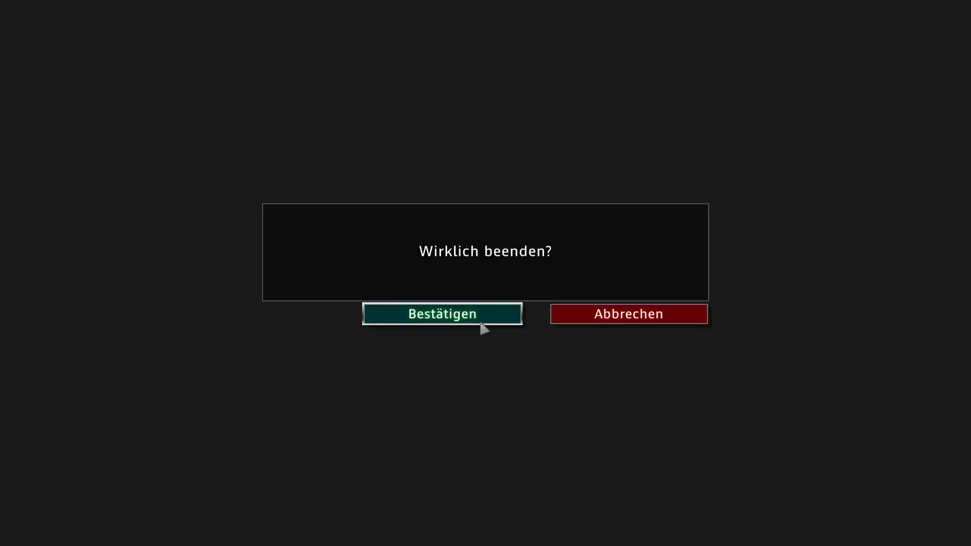
left_click(481, 325)
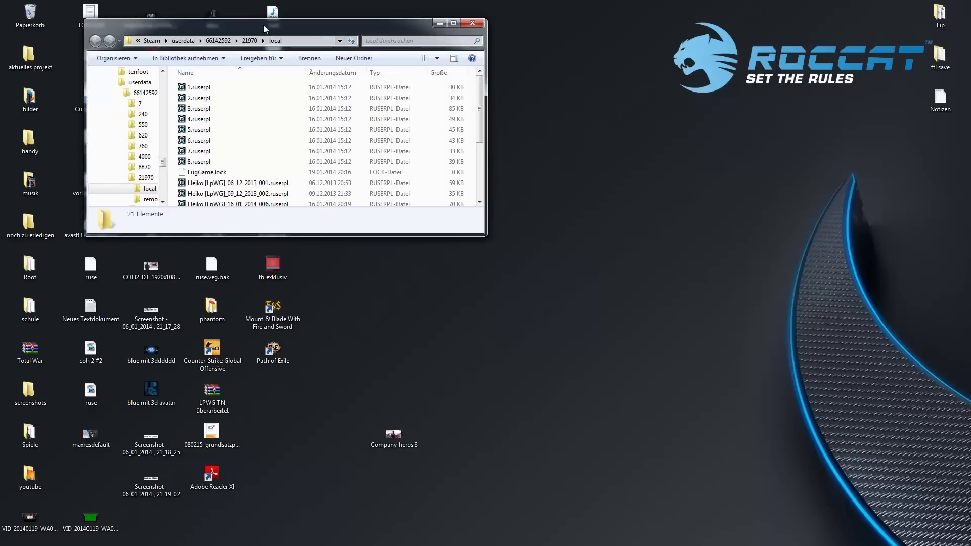
Move and enlarge Explorer to list all .ruserpl replays in the Steam 21970\local folder.
left_click_drag(263, 25, 505, 39)
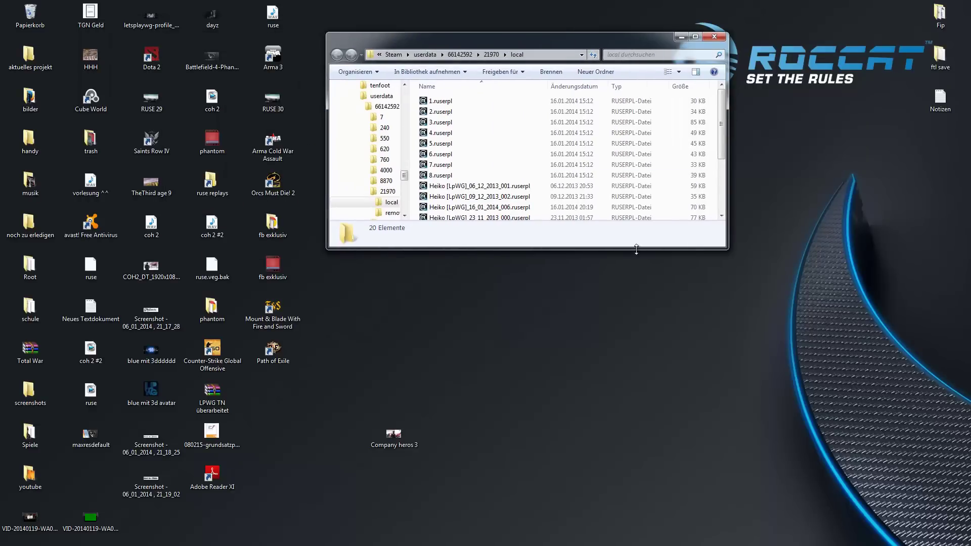
left_click_drag(636, 248, 631, 399)
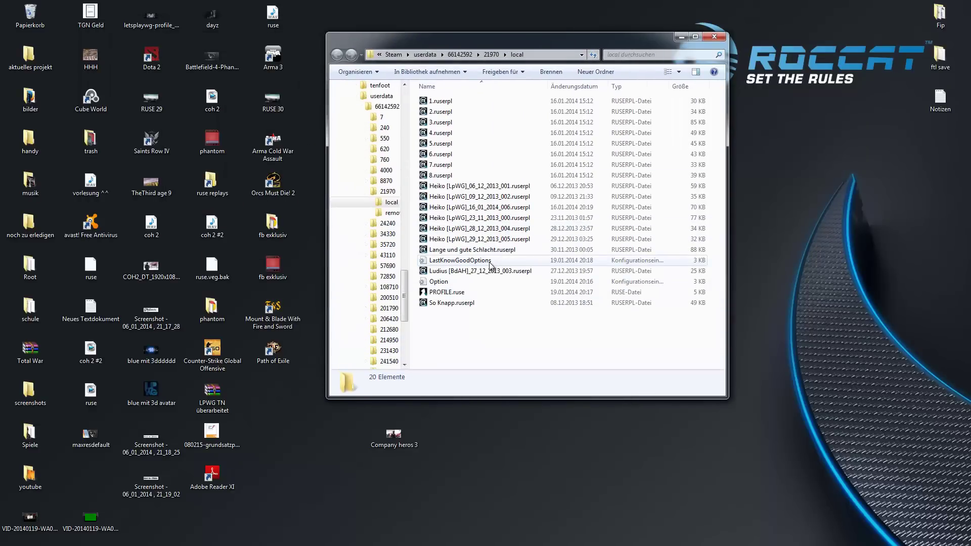
left_click_drag(450, 39, 600, 39)
left_click(575, 145)
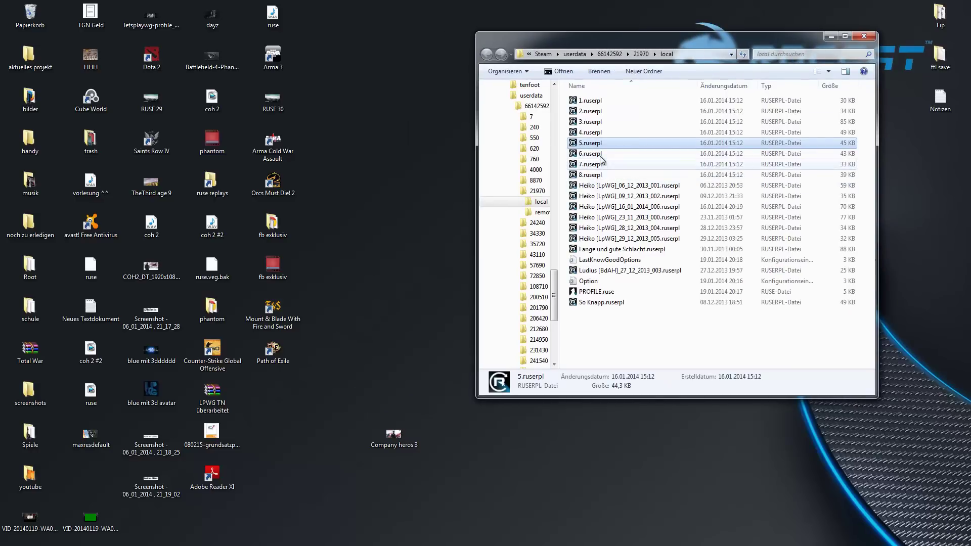
left_click(600, 185)
left_click(600, 164)
left_click(600, 175)
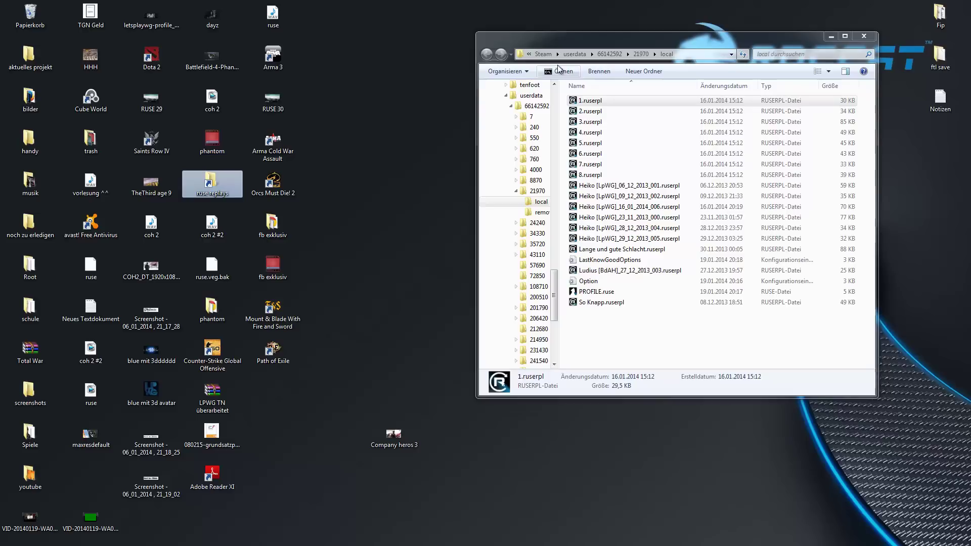
left_click(641, 54)
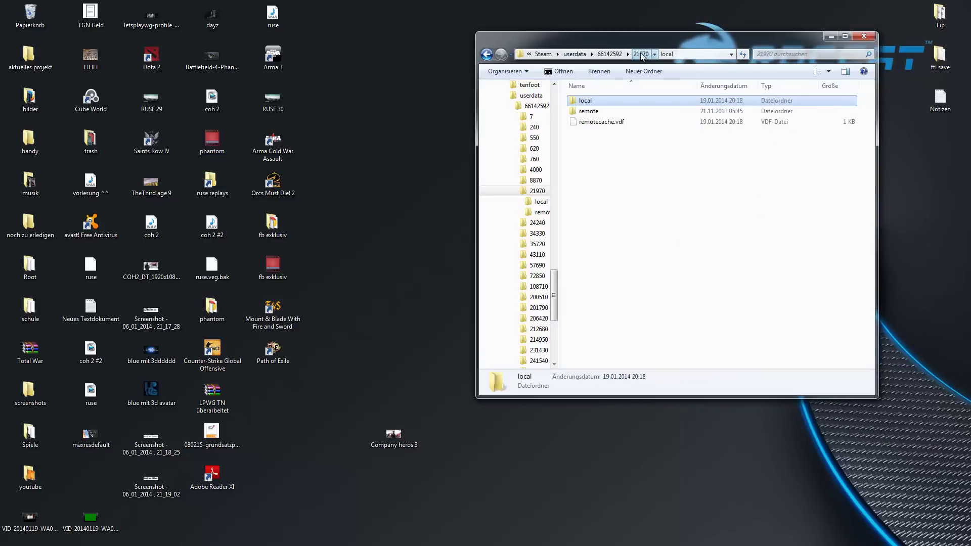
right_click(585, 104)
mouse_move(711, 237)
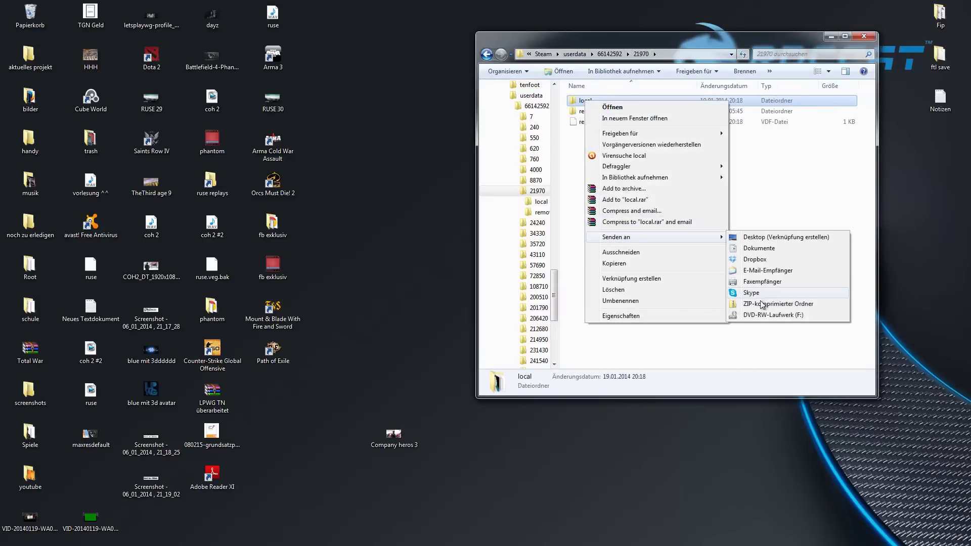
left_click(774, 237)
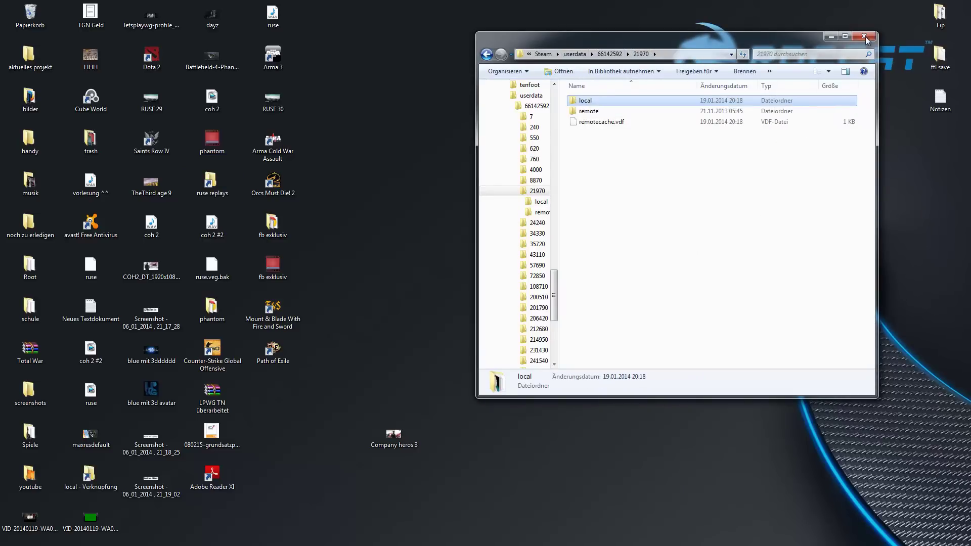
double_click(586, 100)
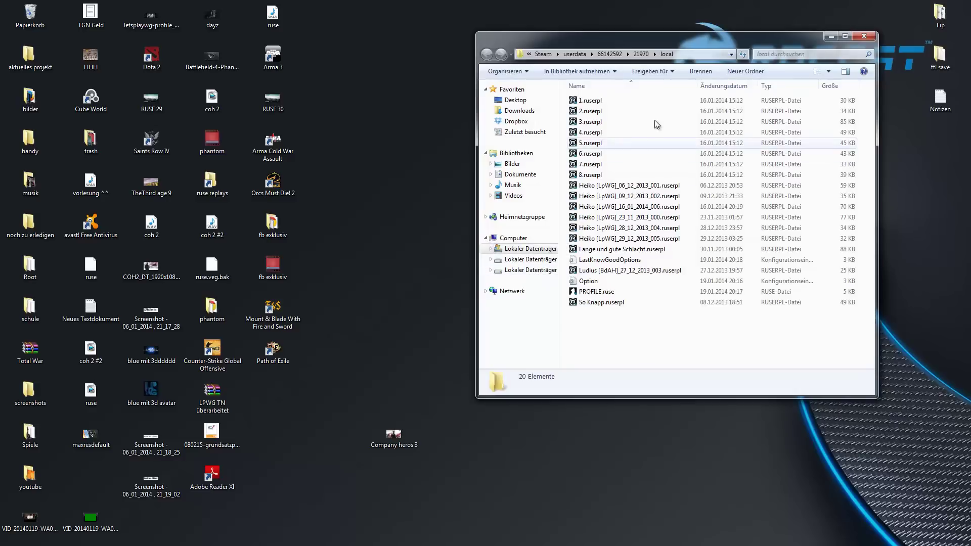
left_click(865, 37)
left_click_drag(70, 489, 496, 285)
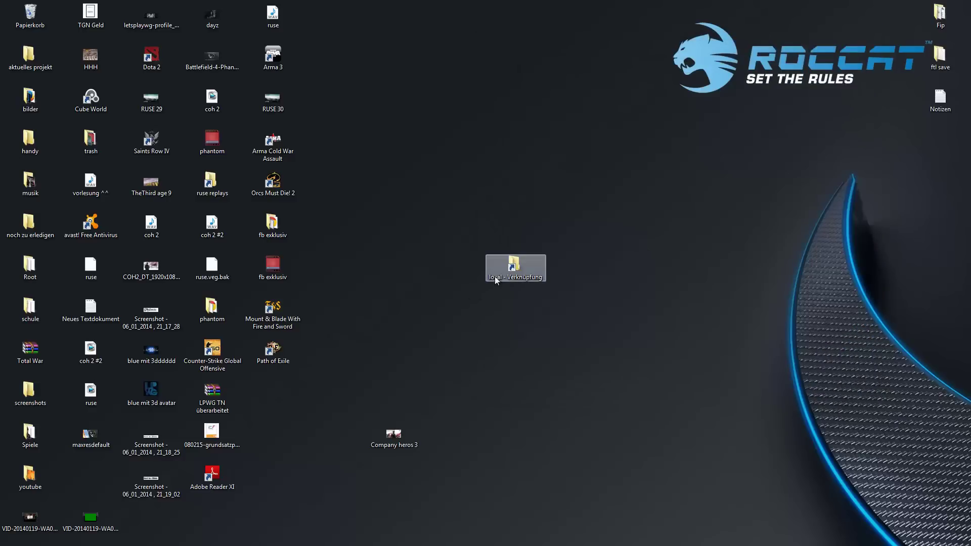
left_click(501, 277)
key("Delete")
left_click(517, 320)
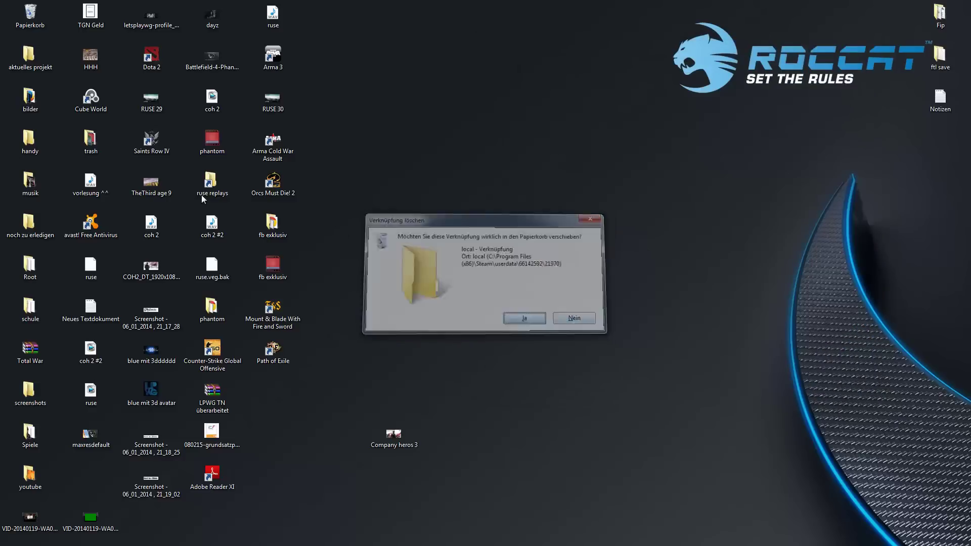
double_click(211, 183)
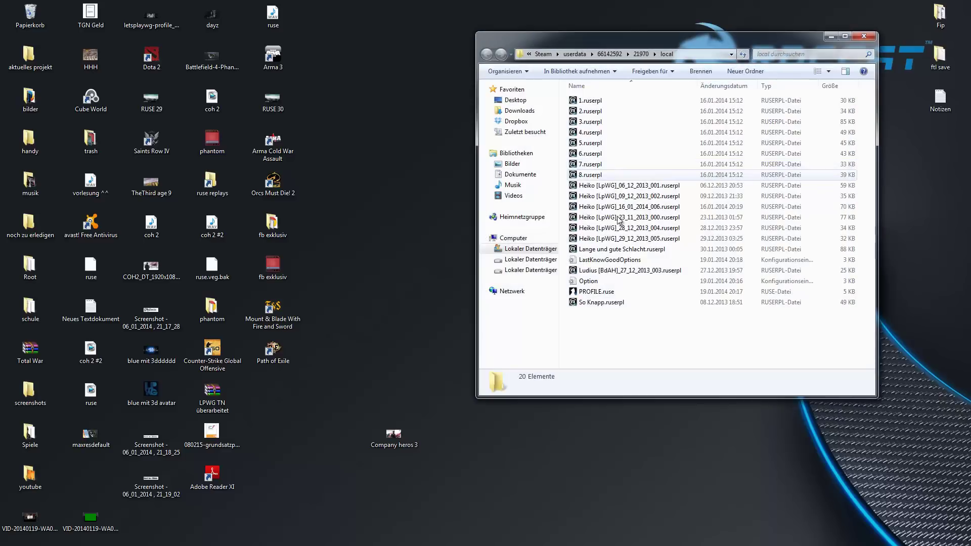
key("ctrl+a")
left_click(625, 338)
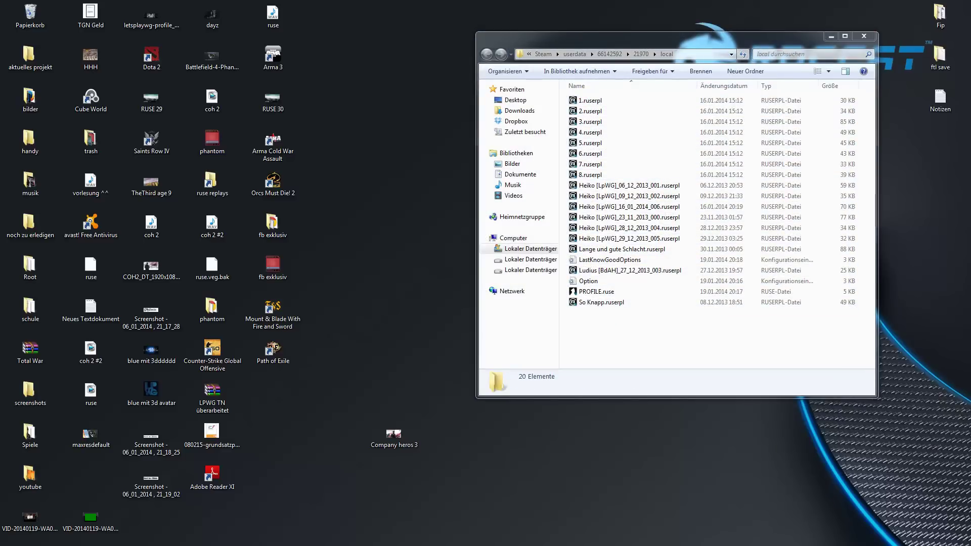
Maximize the Gmail browser window and place the replay folder window over the inbox.
left_click_drag(334, 248, 334, 5)
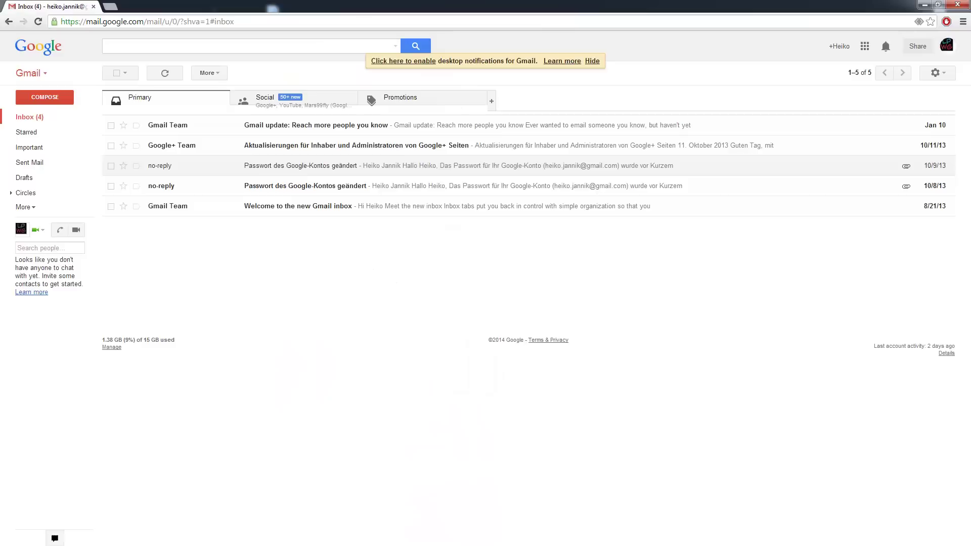
key("alt+Tab")
left_click_drag(866, 57, 478, 128)
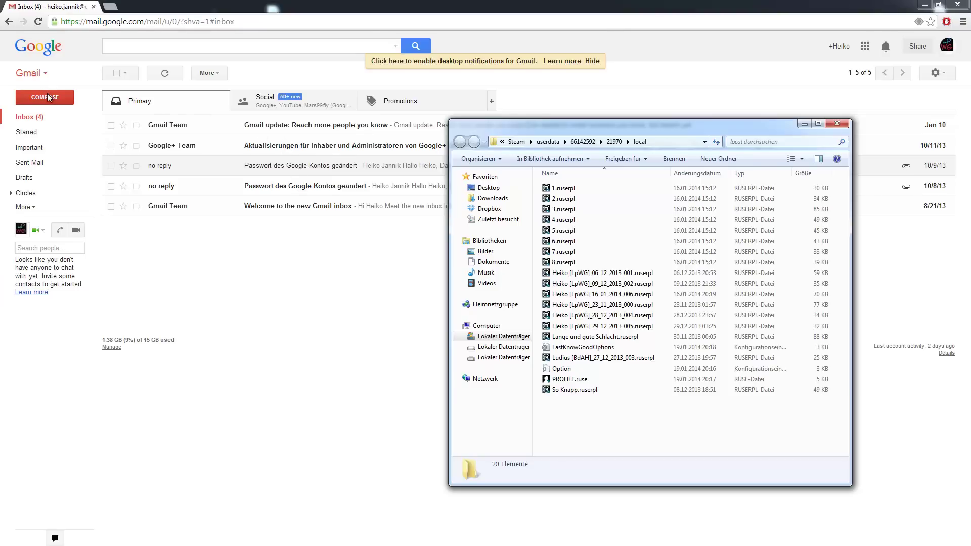
Compose a new email to the second Gmail account's address with subject 'Ruse Replay'.
left_click(49, 97)
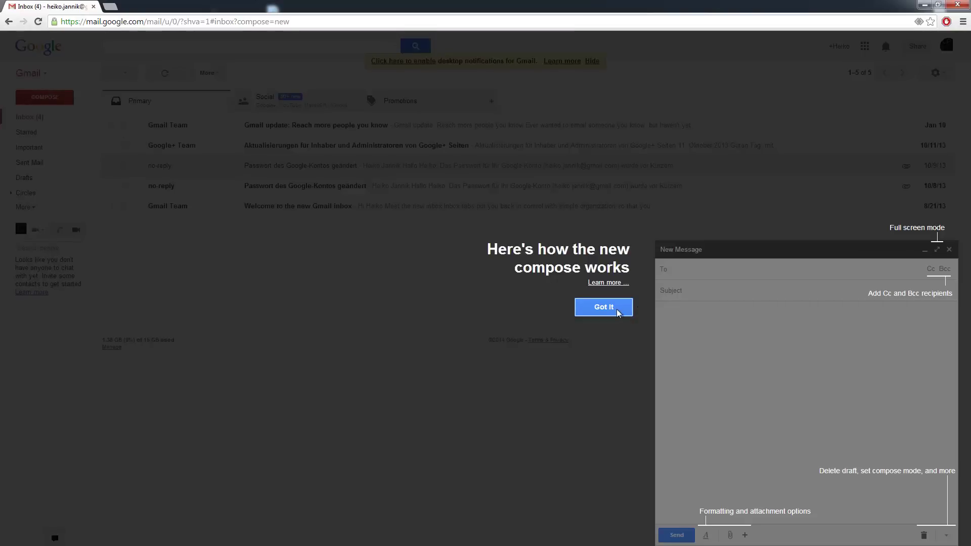
left_click(604, 307)
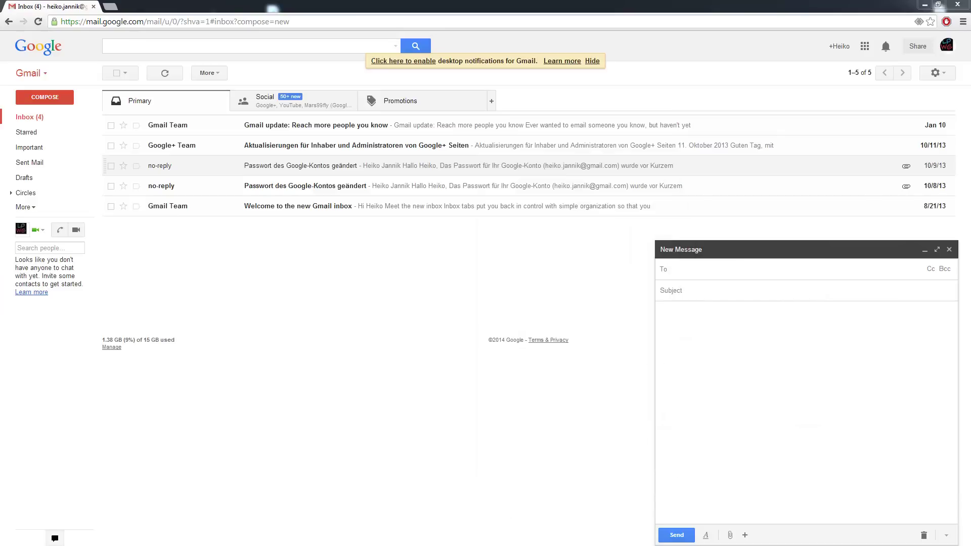
left_click(708, 273)
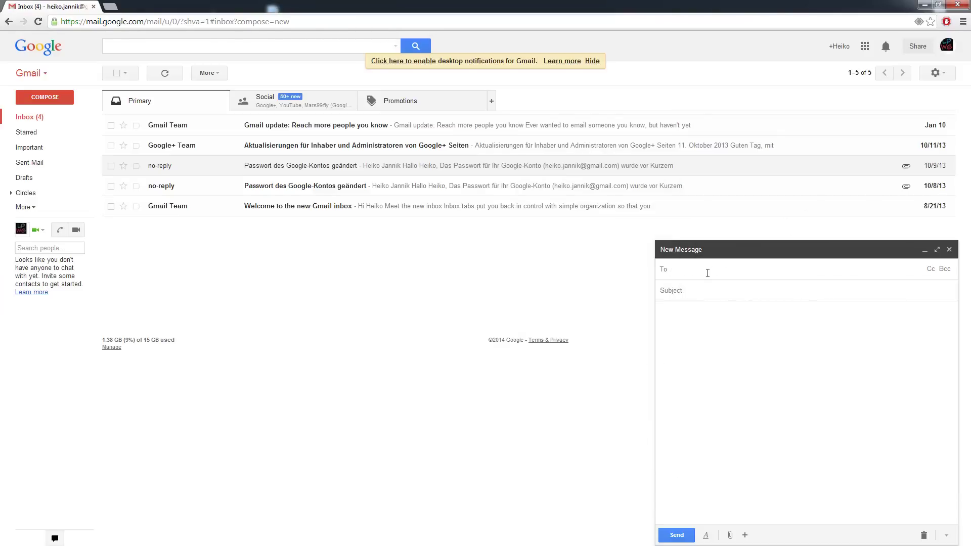
left_click(714, 291)
type("Ruse Replay")
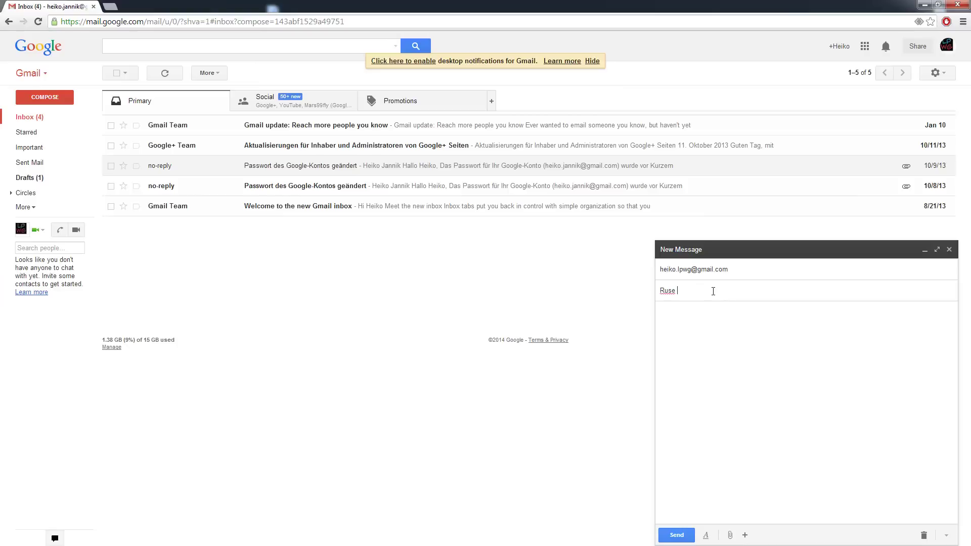
left_click(726, 316)
left_click(696, 291)
Copy the Steam local replay folder path from Explorer for the attachment dialog.
left_click(730, 535)
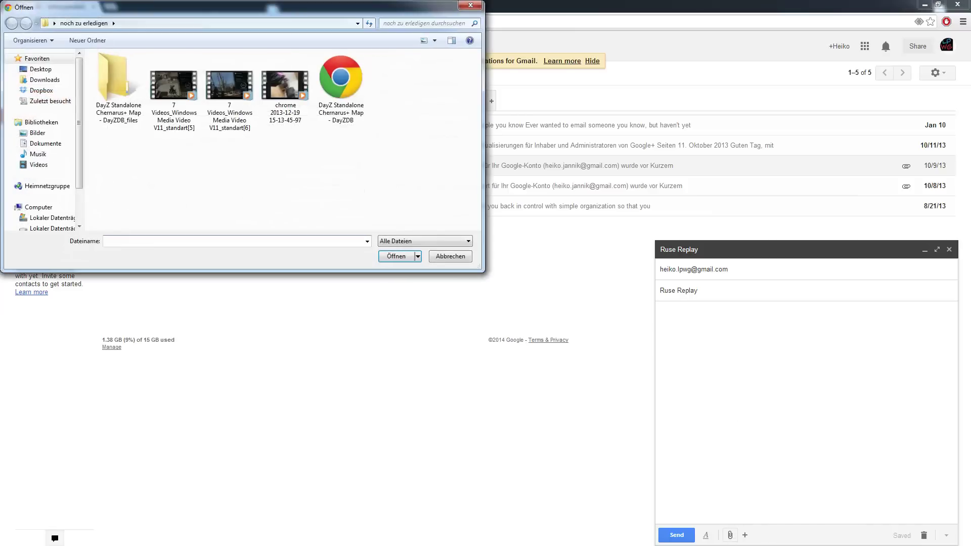
key("alt+Tab")
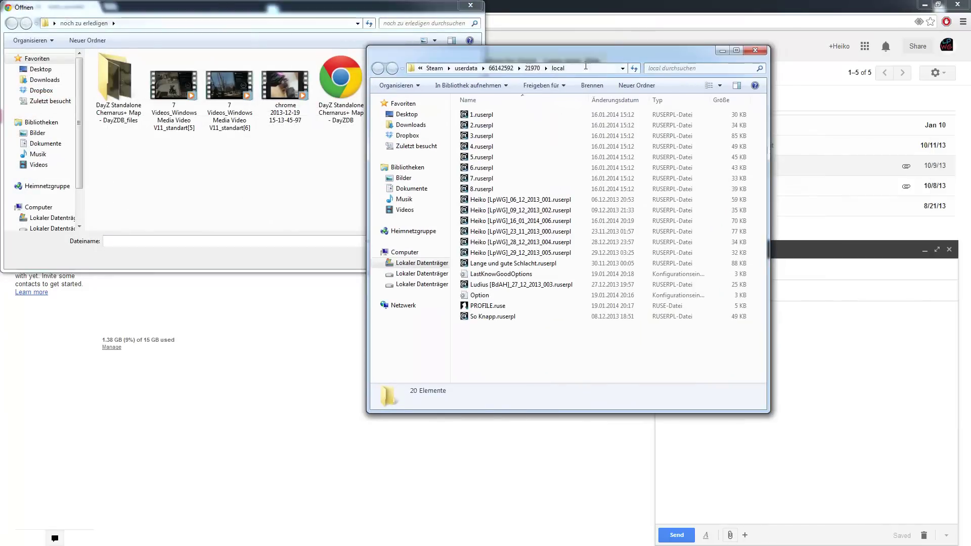
left_click(564, 69)
right_click(564, 72)
key("ctrl+c")
left_click(589, 102)
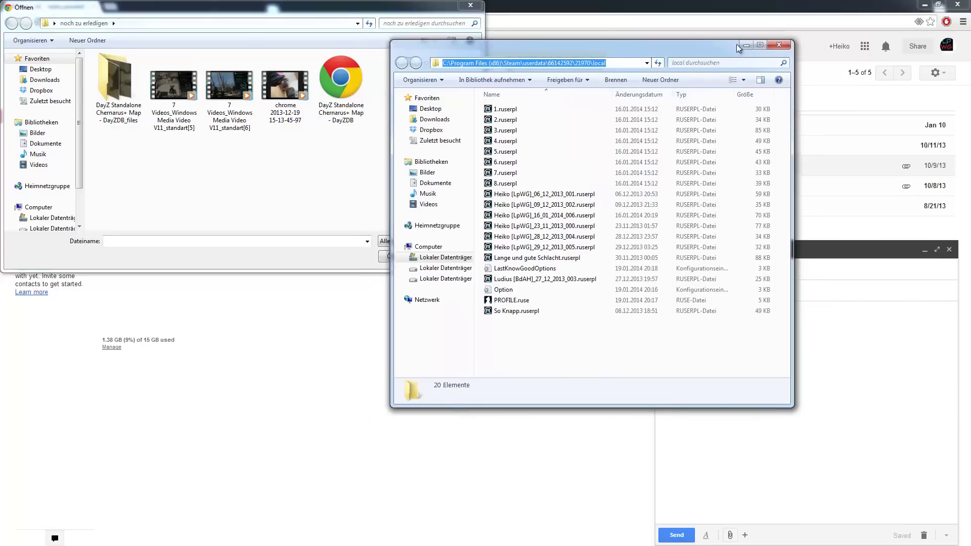
left_click(494, 62)
Attach the 06_12_2013 .ruserpl replay from the pasted folder path to the message.
left_click(162, 23)
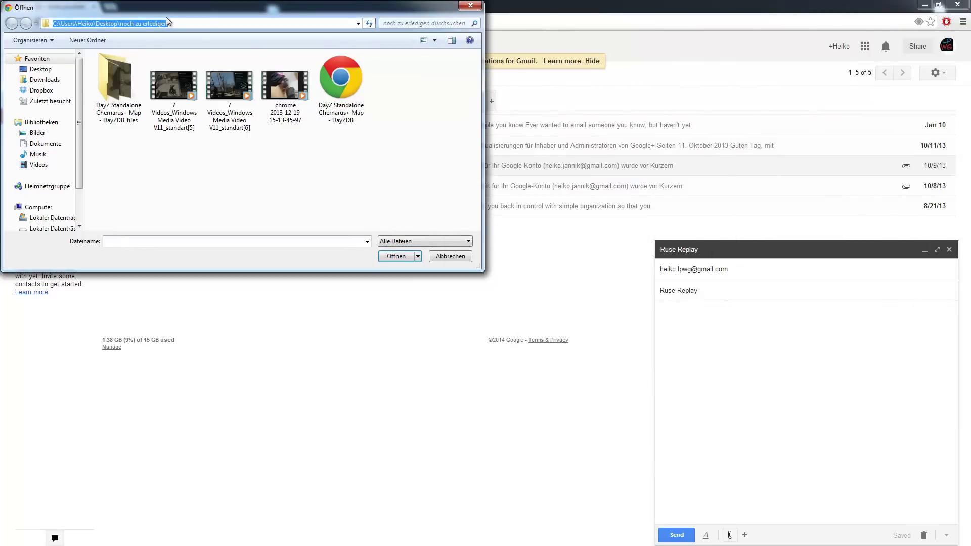
key("ctrl+v")
key("Return")
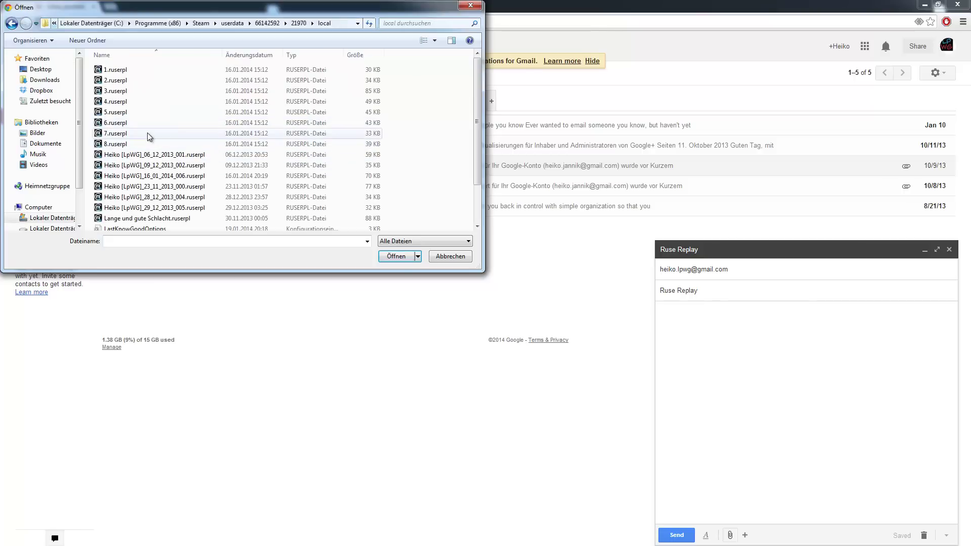
left_click(99, 133)
left_click(118, 155)
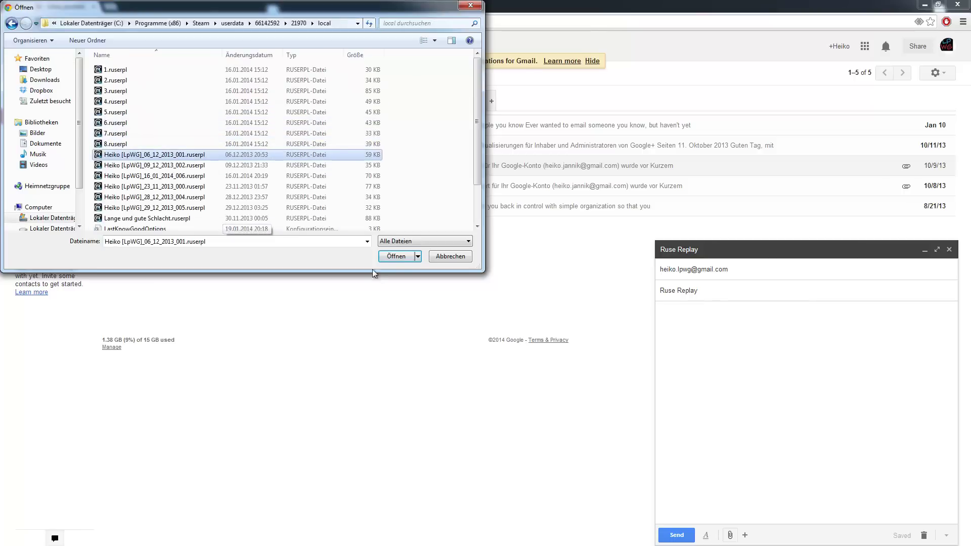
left_click(390, 257)
left_click(729, 362)
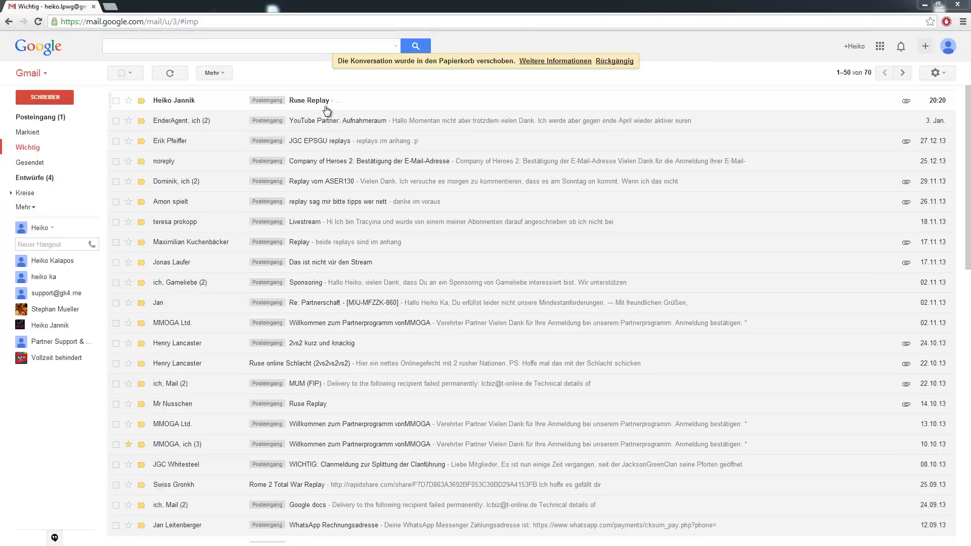
Open the received Ruse Replay email, confirm its replay attachment, and close Chrome.
left_click(385, 104)
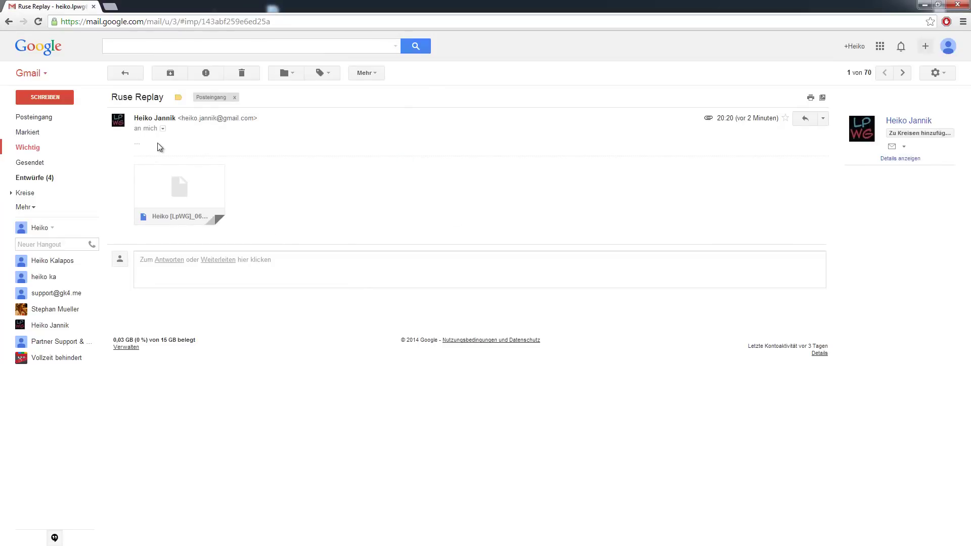
mouse_move(208, 197)
left_click(953, 3)
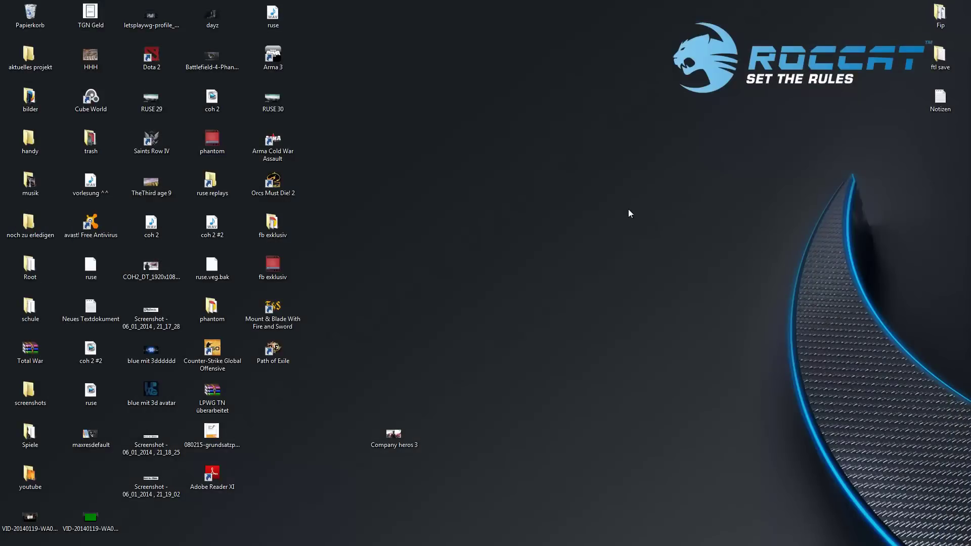